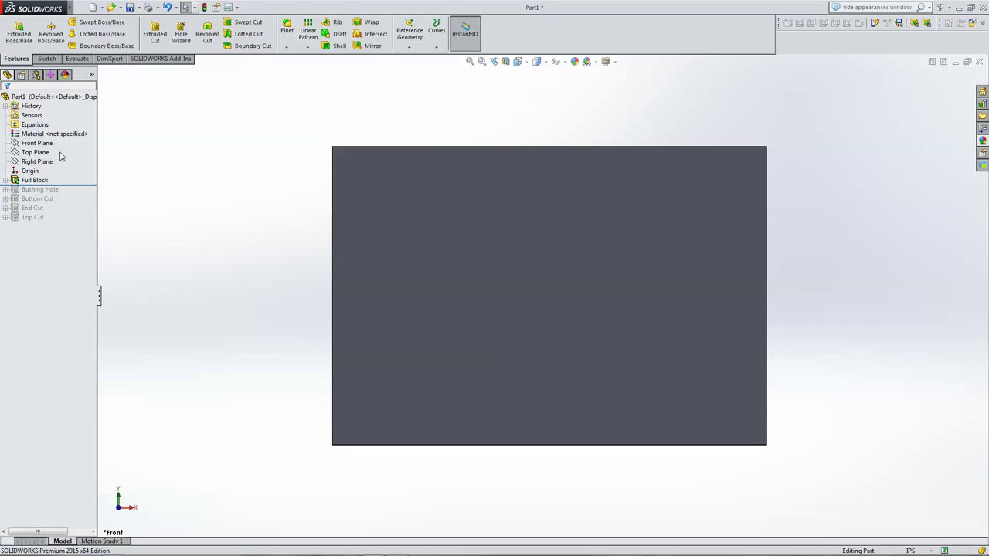
Examine the Full Block sketch dimensions and look at the block from the side.
click(6, 180)
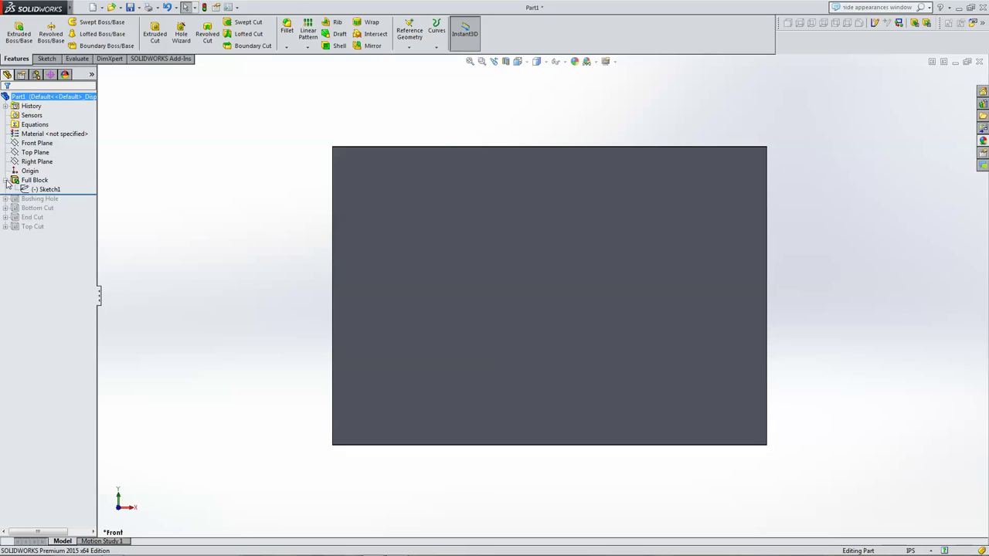
click(46, 189)
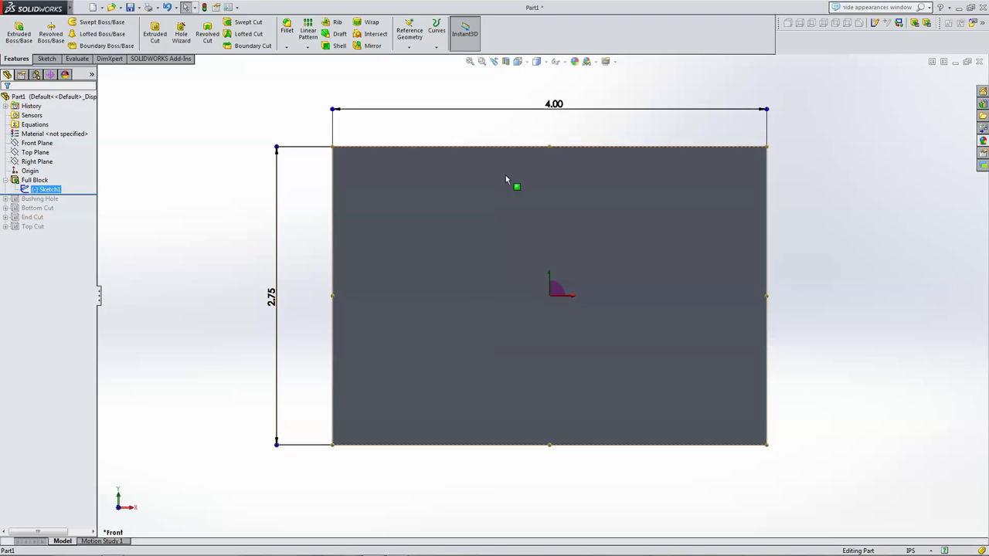
key(Left)
key(Left)
key(Left)
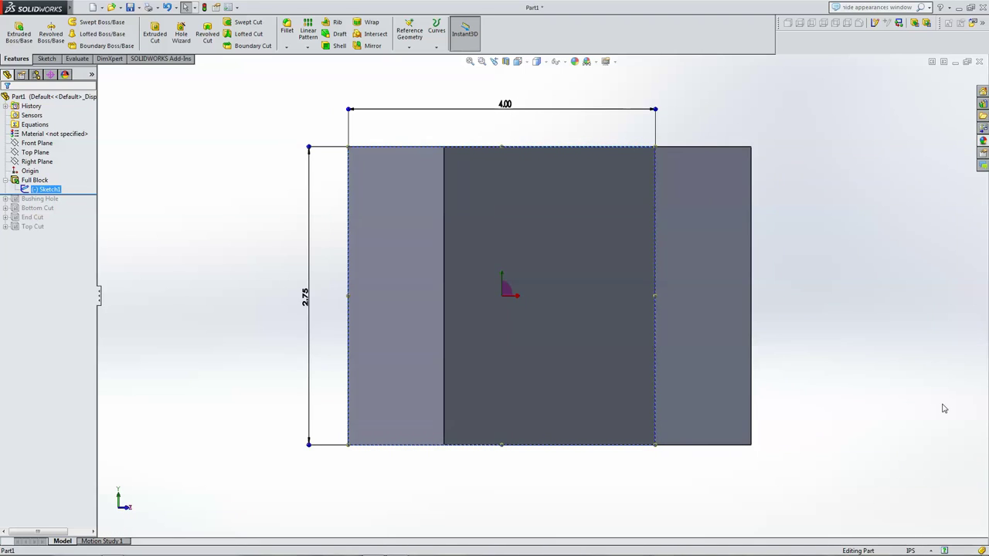
key(Left)
key(ctrl+1)
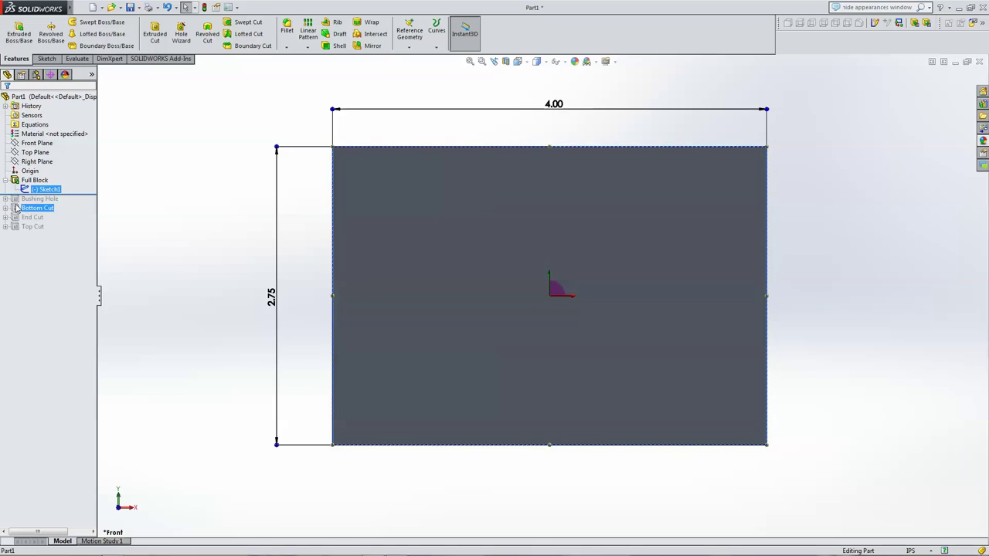
click(5, 180)
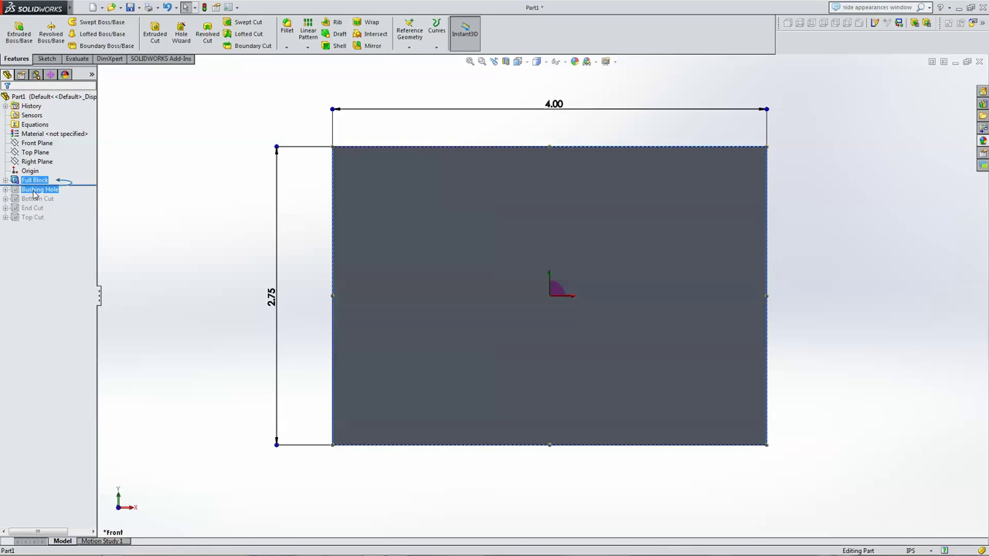
Roll the model forward to include the Bushing Hole feature and inspect the hole through the block.
drag(68, 185, 55, 194)
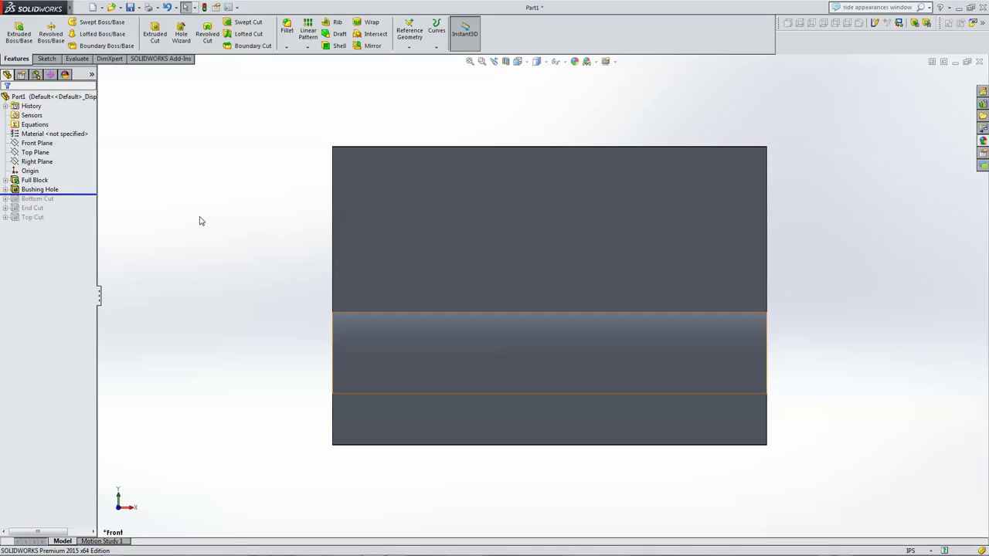
key(Right)
key(Right)
key(Right)
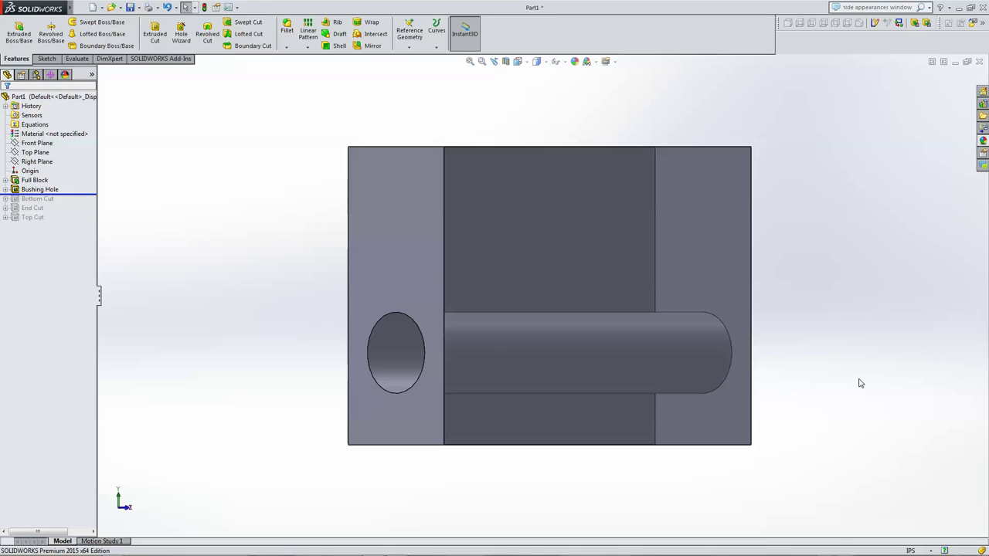
key(Left)
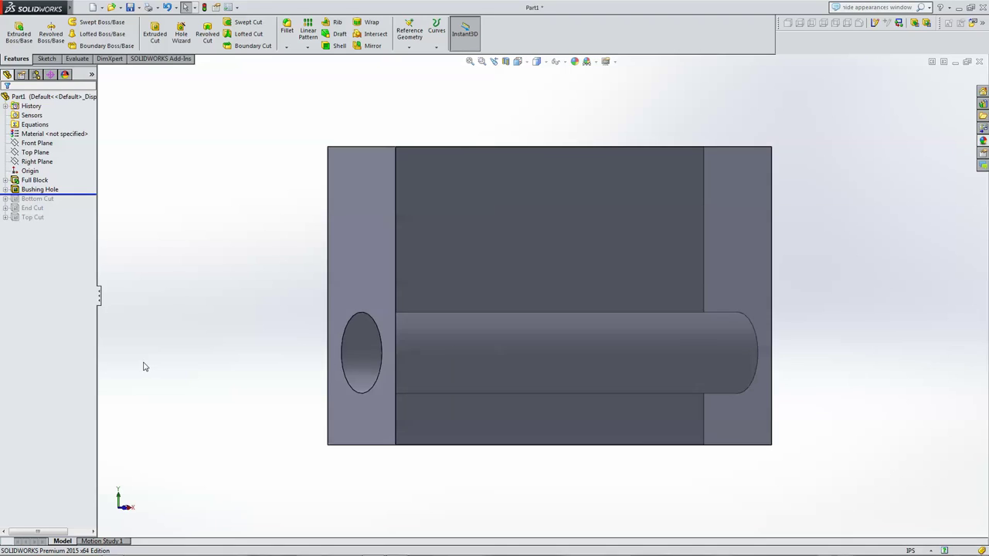
key(ctrl+1)
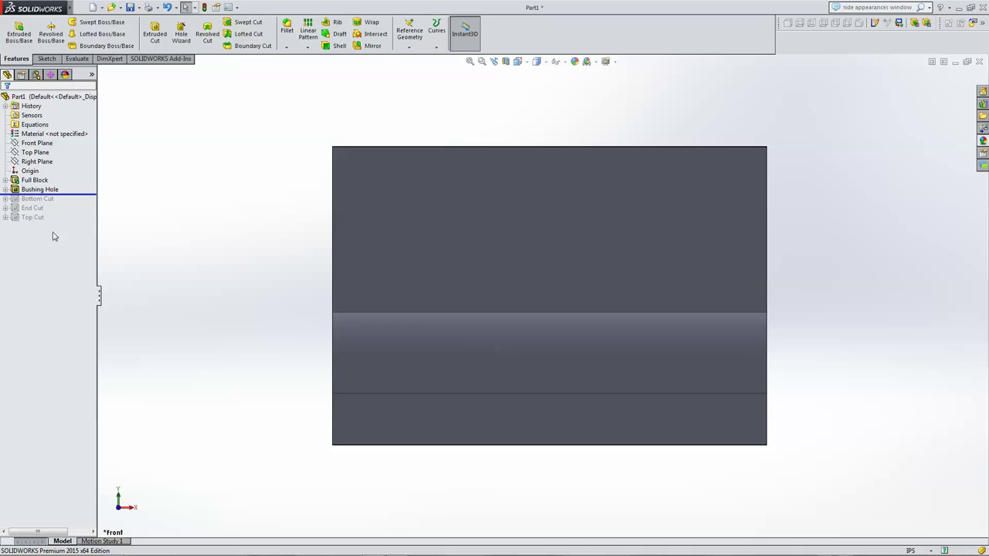
Roll the model forward to include Bottom Cut, and review its sketch and the angled underside.
click(51, 199)
drag(70, 199, 68, 205)
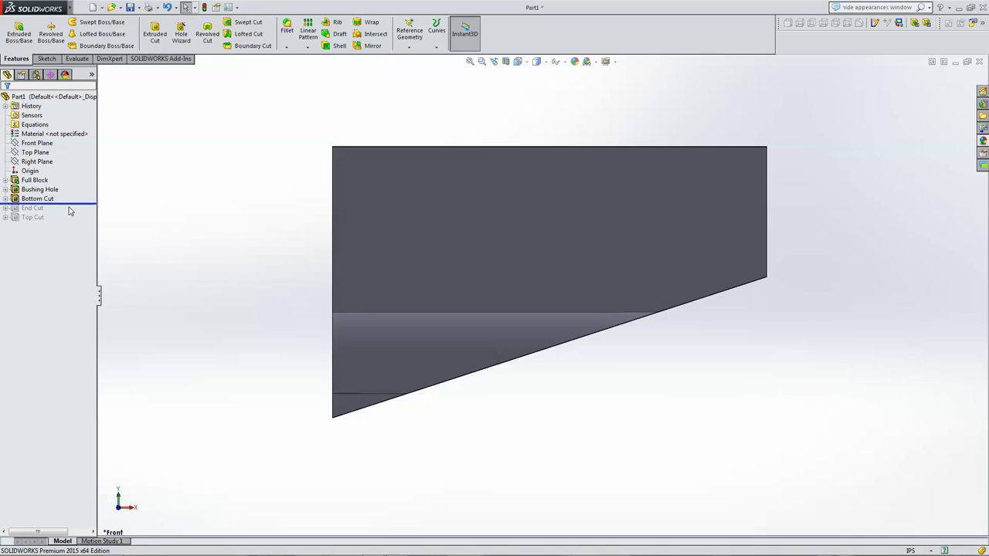
click(5, 199)
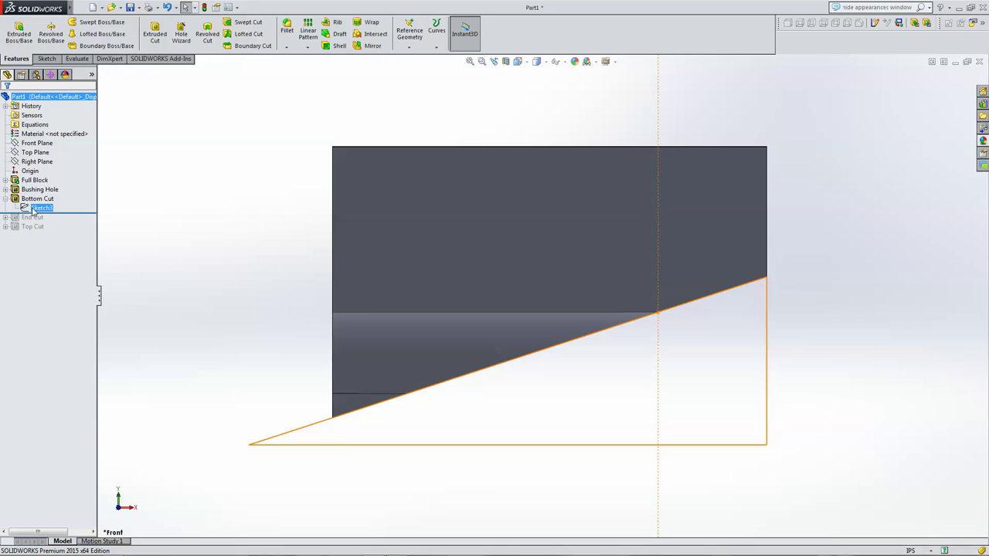
click(38, 209)
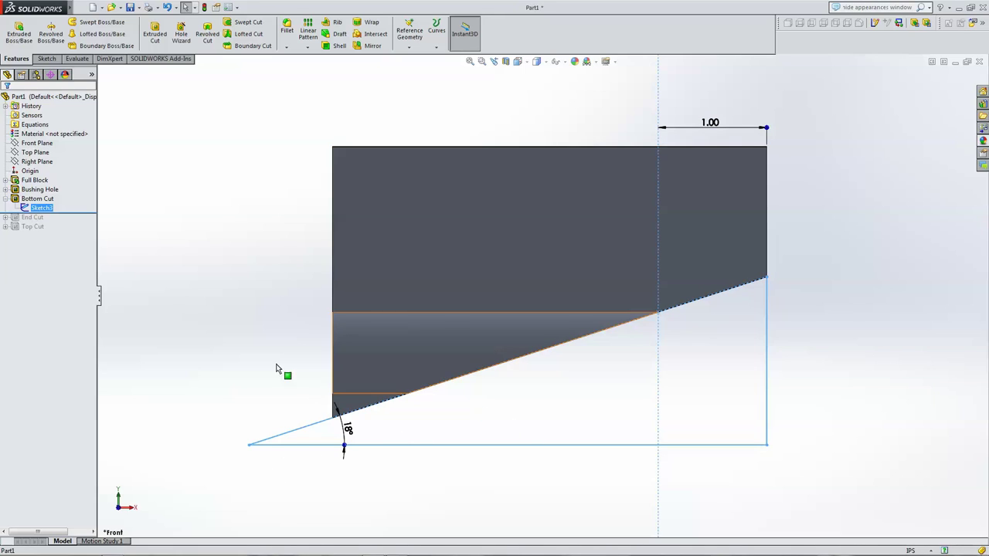
click(6, 198)
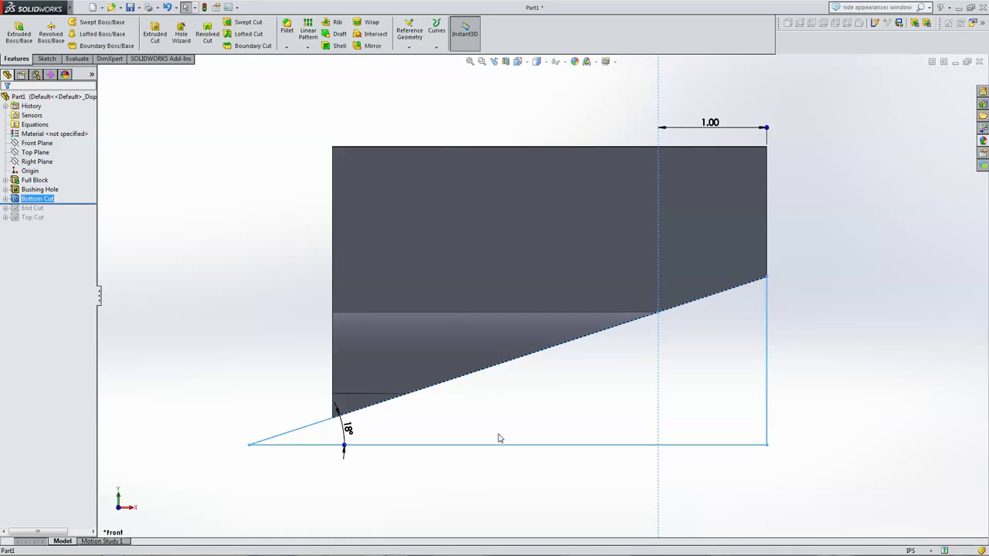
key(Up)
key(Up)
key(Up)
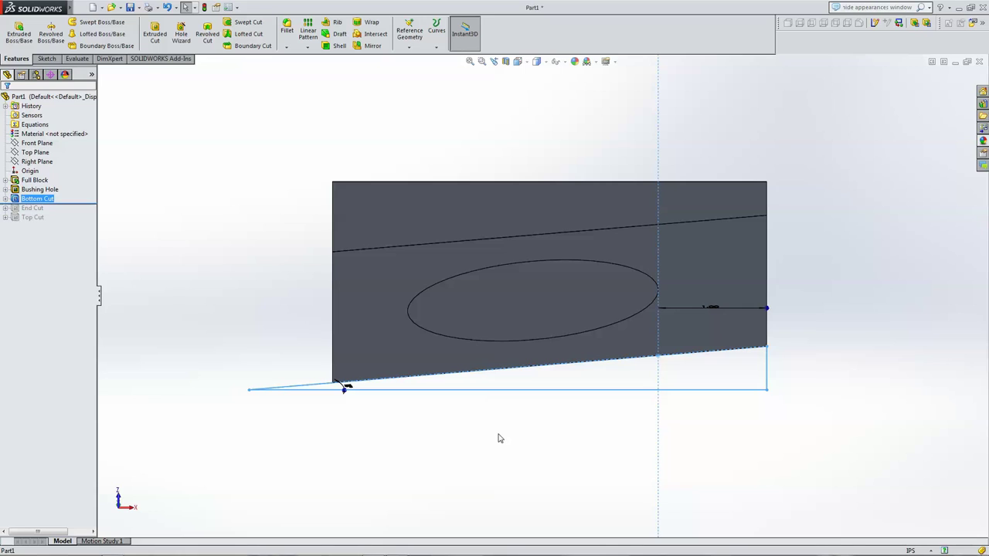
key(ctrl+1)
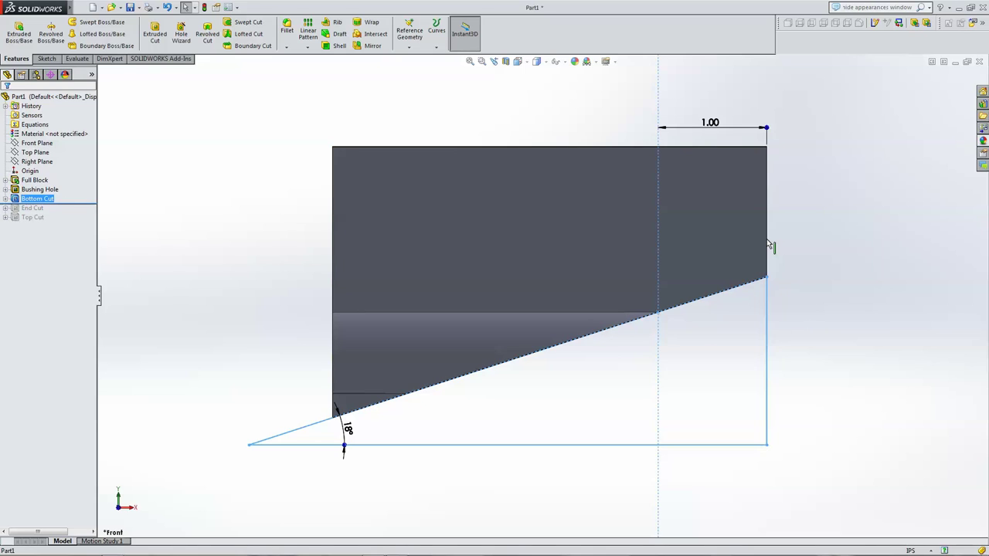
Roll the model forward to include End Cut and review its sketch at the block's end.
drag(70, 204, 66, 214)
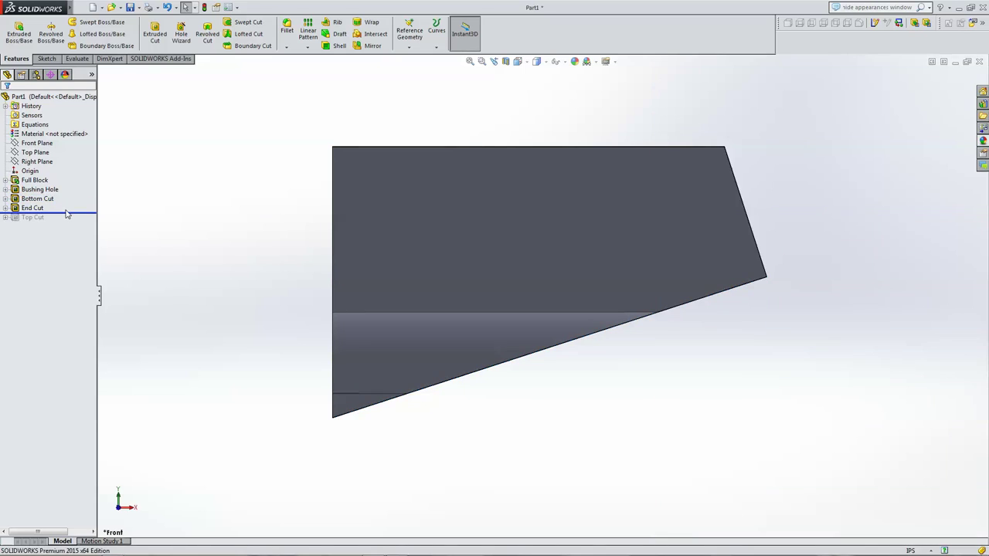
click(5, 208)
click(47, 217)
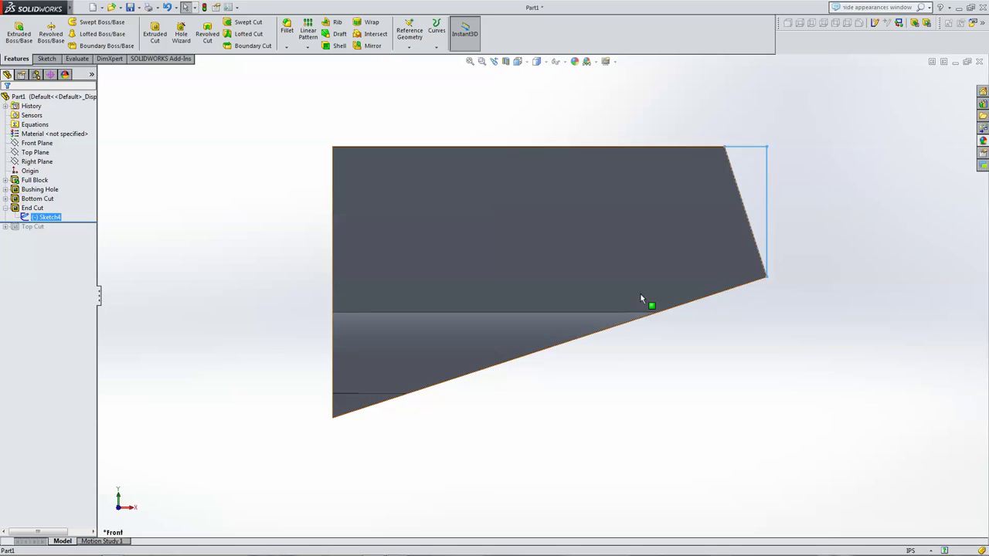
click(5, 209)
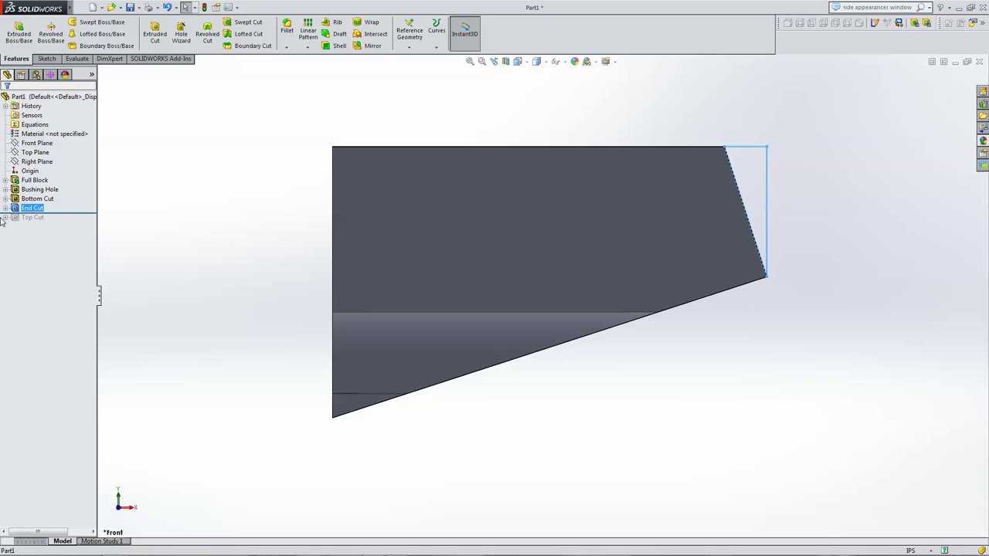
Roll the model forward to include Top Cut, review its sketch, and show the finished body in isometric view.
drag(60, 213, 62, 222)
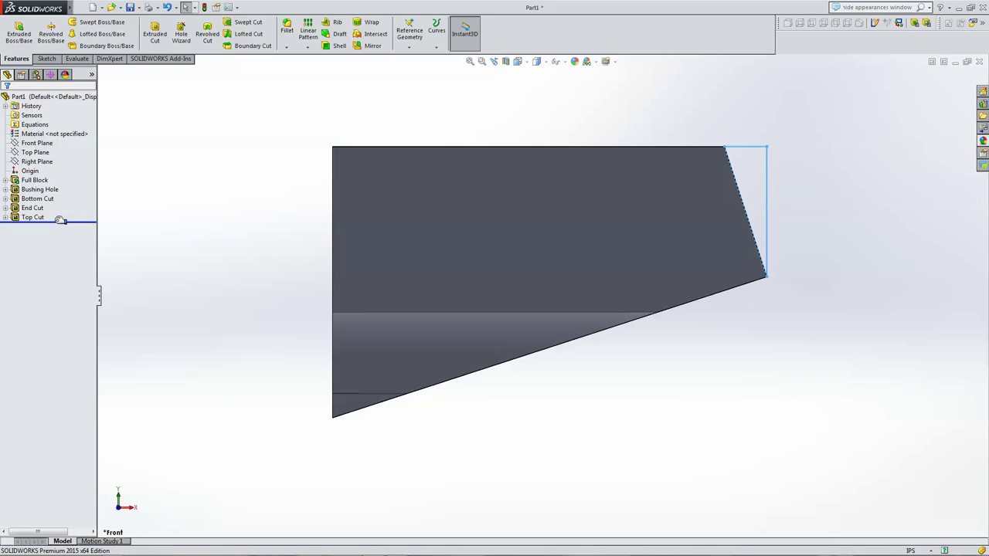
click(5, 217)
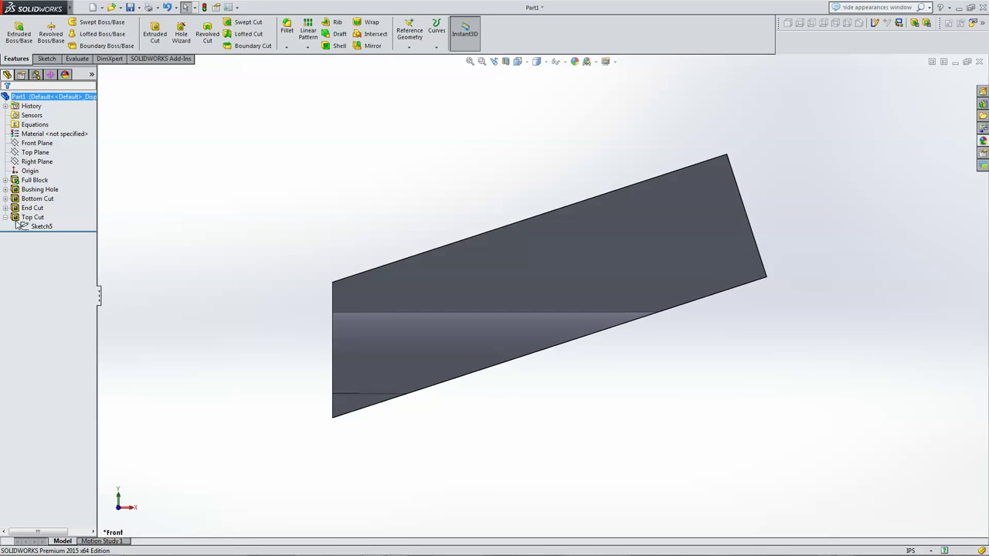
click(42, 226)
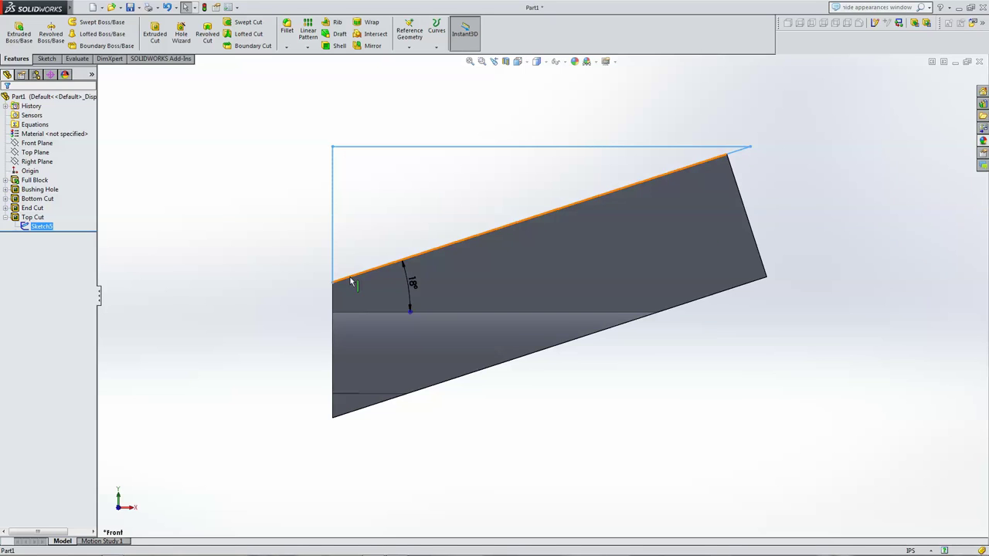
key(ctrl+7)
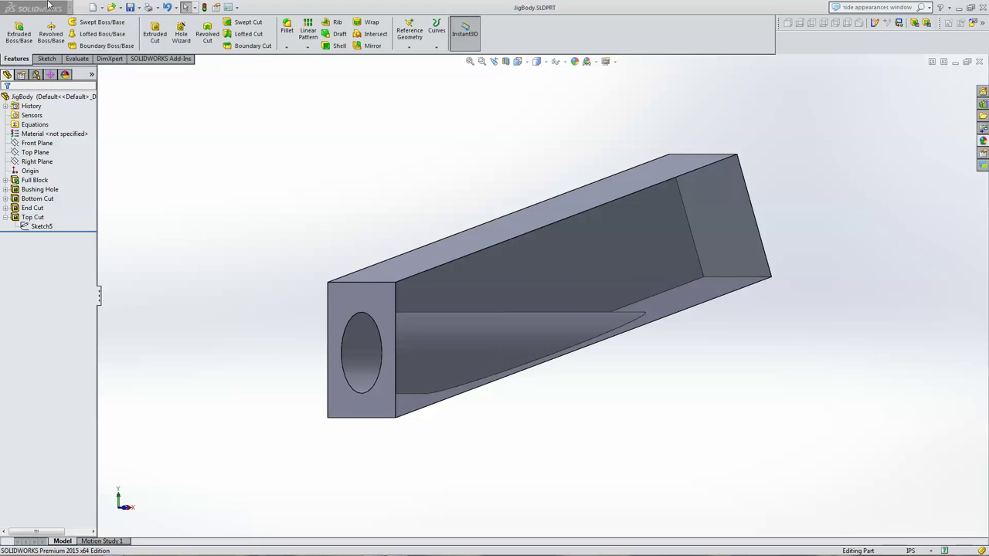
Make a new assembly from the JigBody part and place the body as its first component.
click(81, 8)
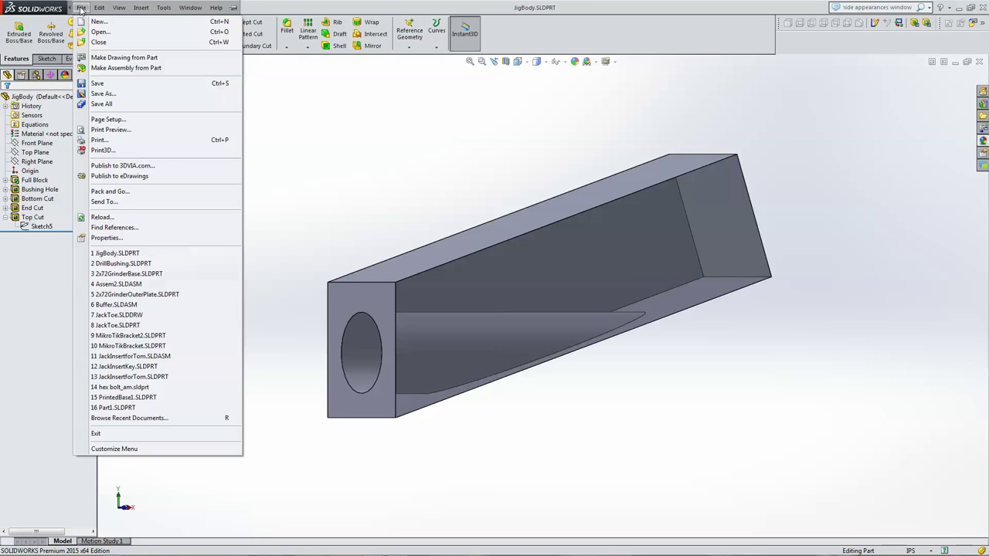
click(120, 68)
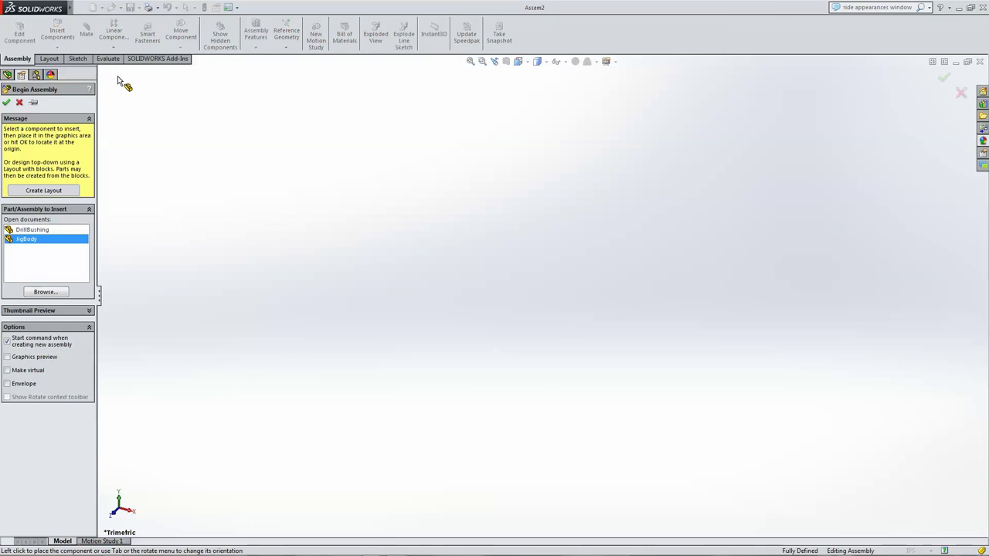
click(482, 289)
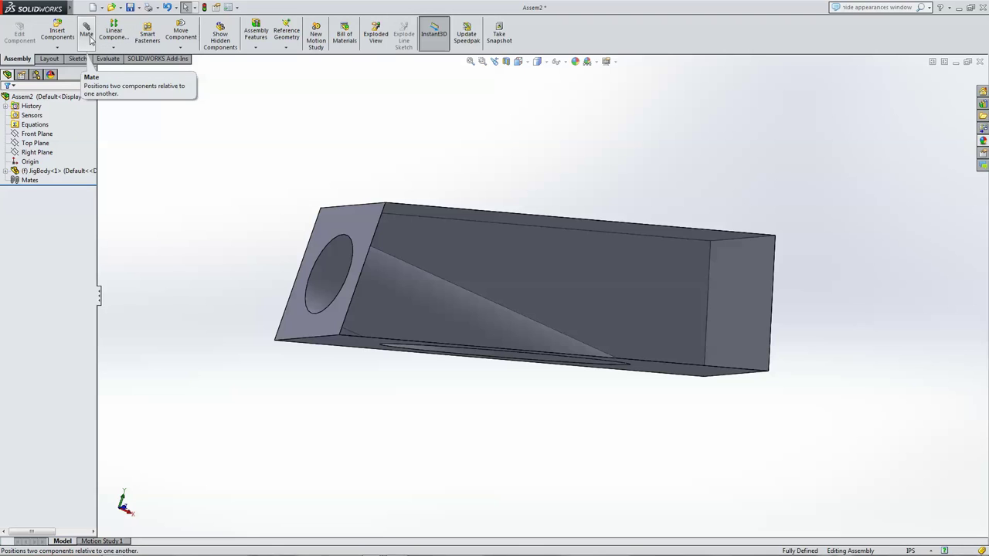
Insert the DrillBushing part into the assembly, placing it freely above the jig body.
click(57, 34)
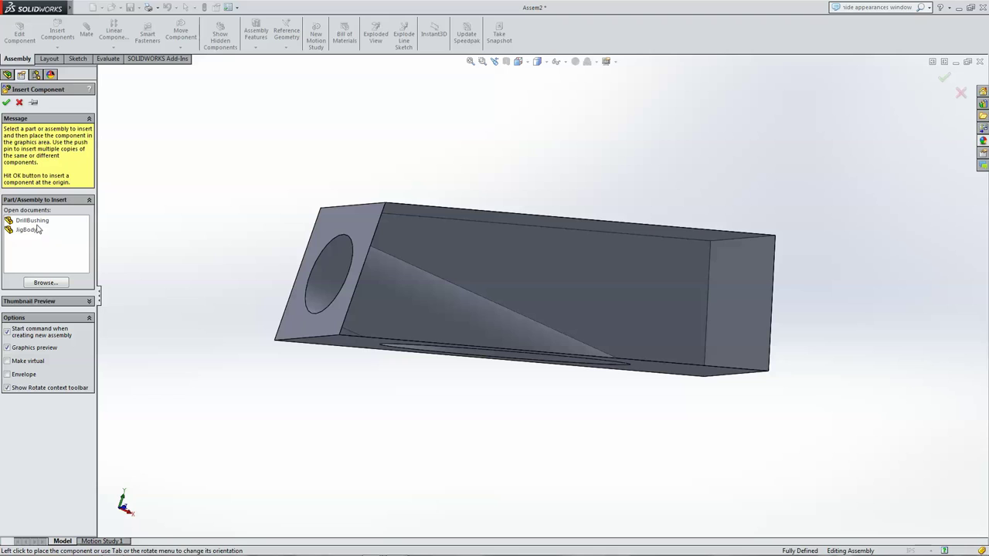
click(38, 223)
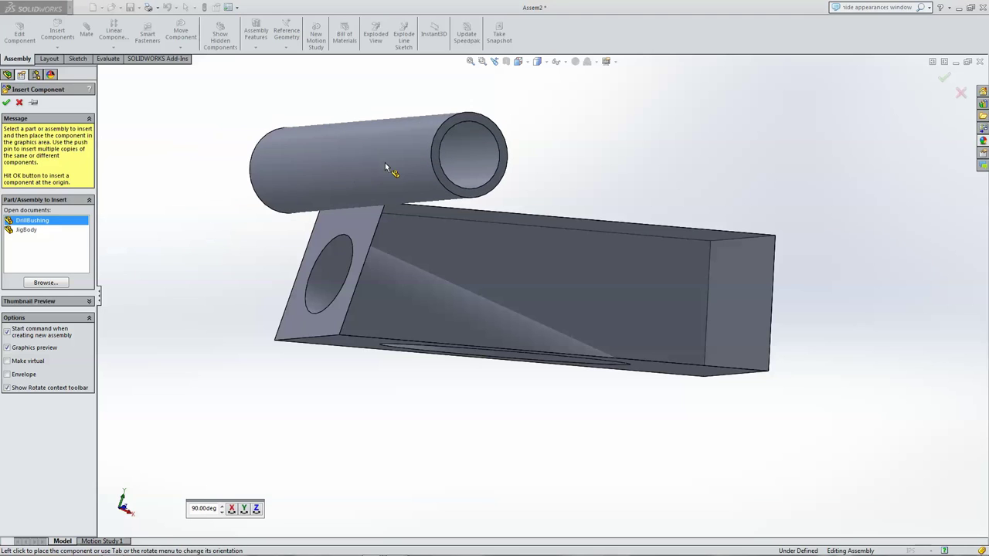
click(352, 136)
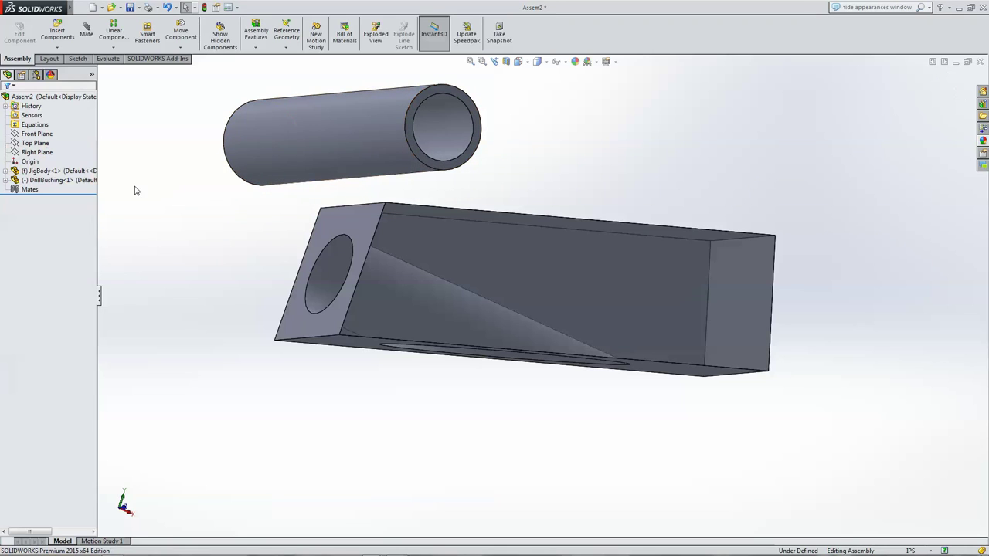
Open the appearance settings for the DrillBushing at part document level and select the bushing as the geometry.
key(Right)
key(Right)
key(Right)
key(Right)
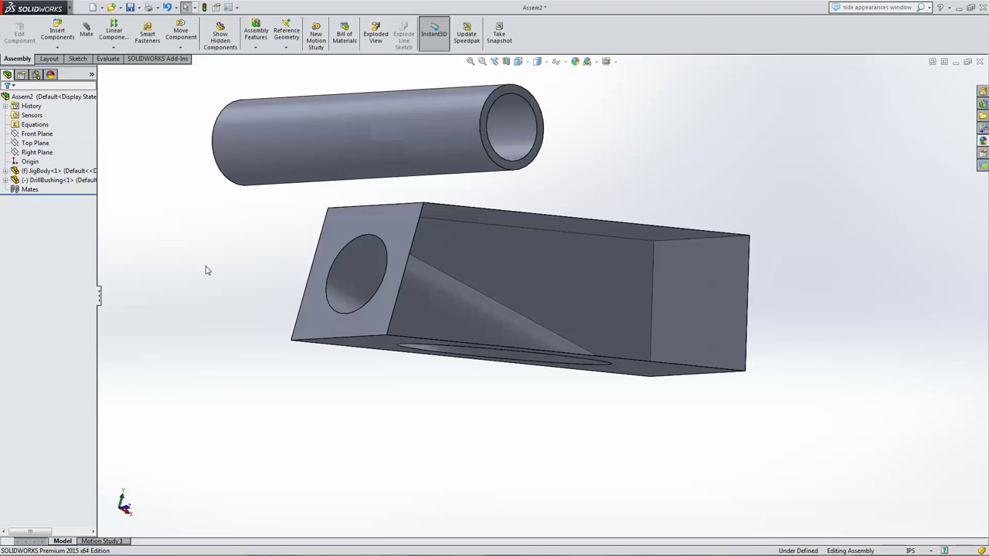
key(Right)
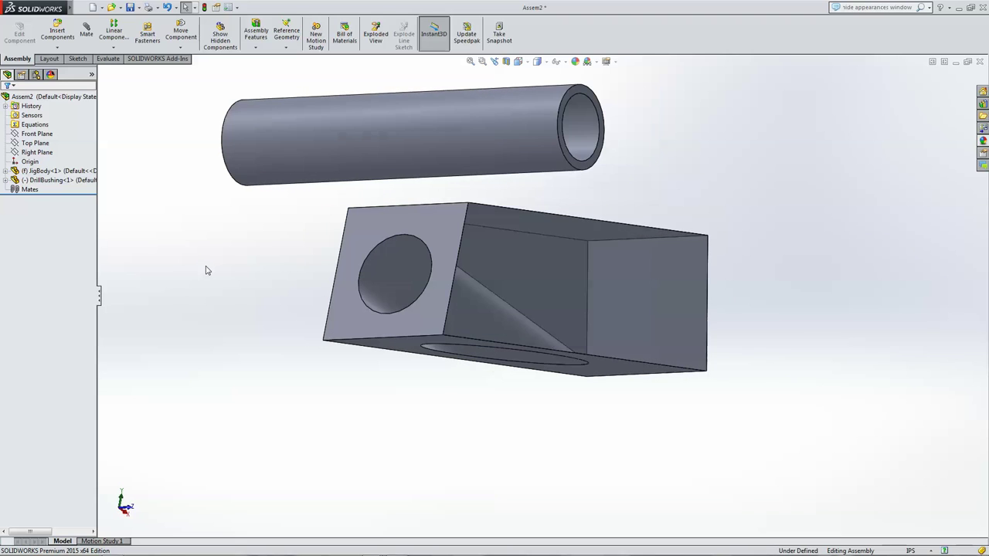
click(362, 135)
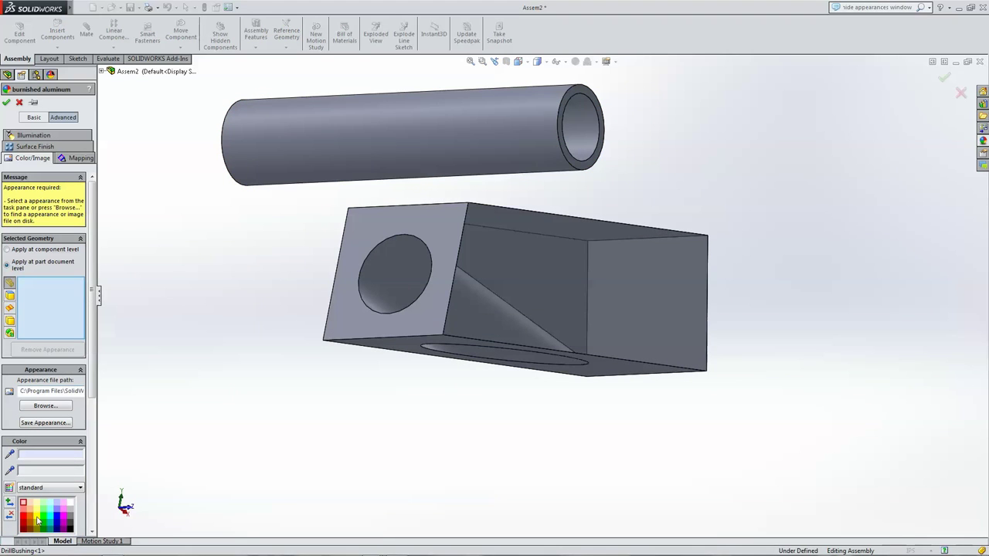
click(273, 146)
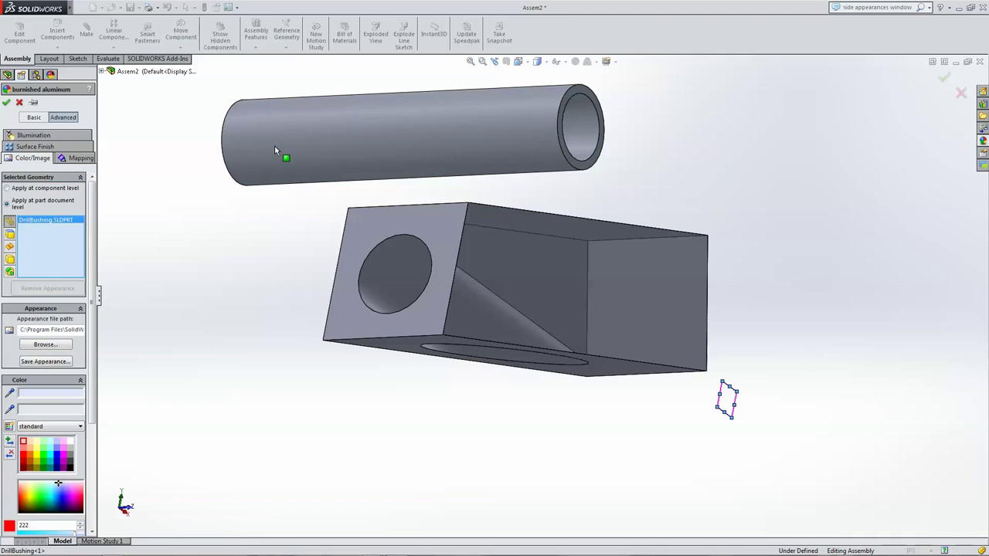